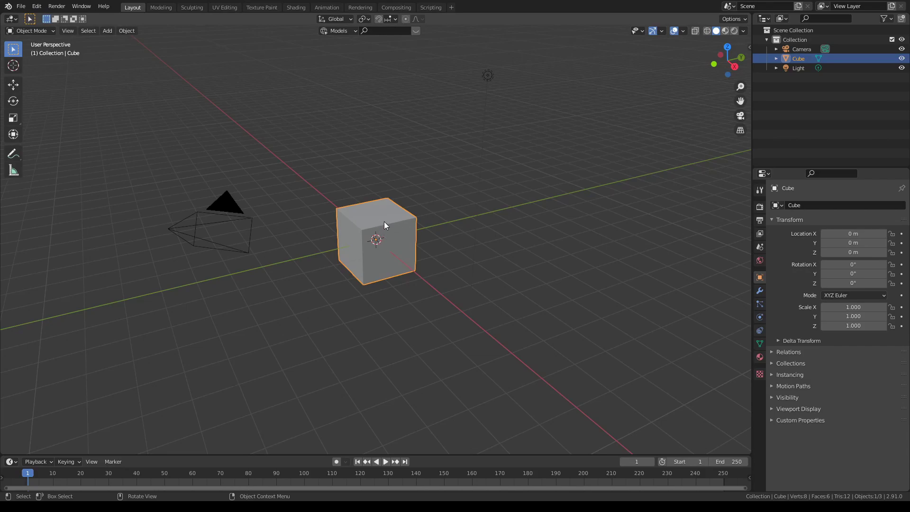
Delete the default cube and set Sketch_N_Carve to Smart Join and Union with Guides and confirmation disabled.
key("x")
left_click(383, 221)
key("alt+x")
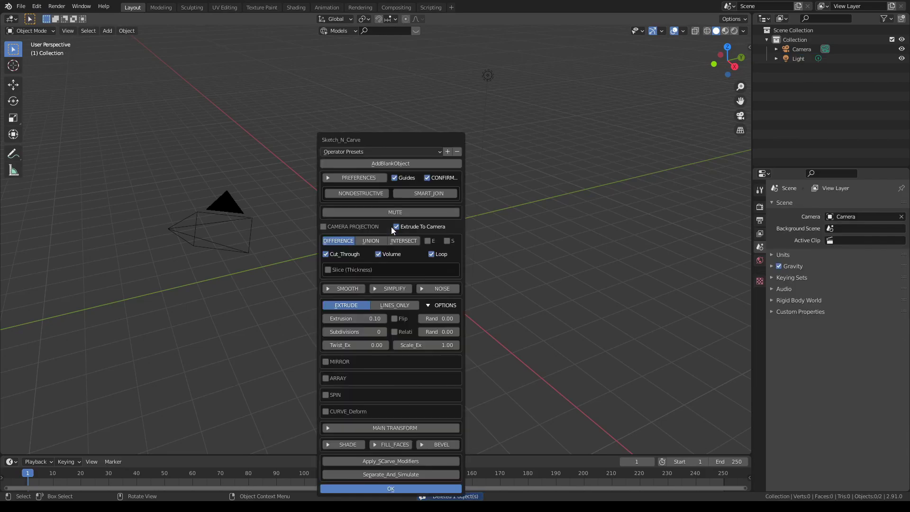
left_click(426, 178)
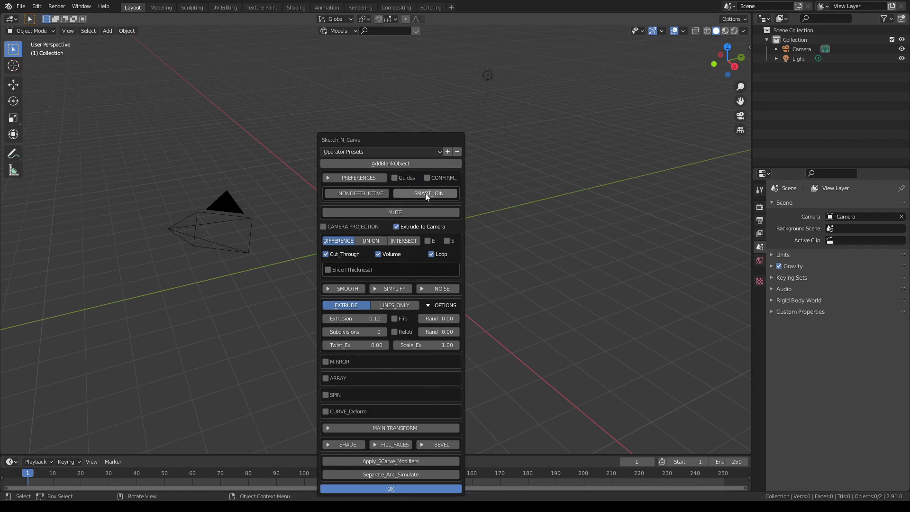
left_click(369, 240)
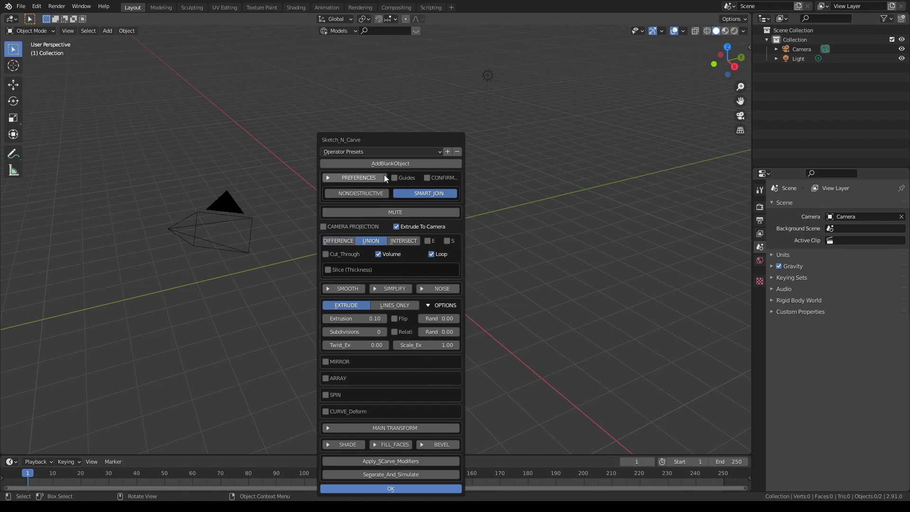
Add a blank Sketch_N_Carve object named Array.
left_click(389, 162)
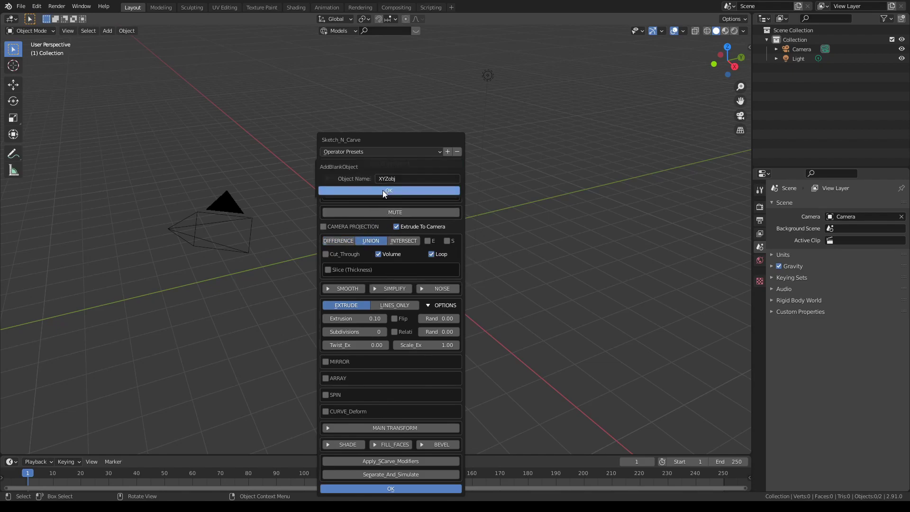
left_click(408, 178)
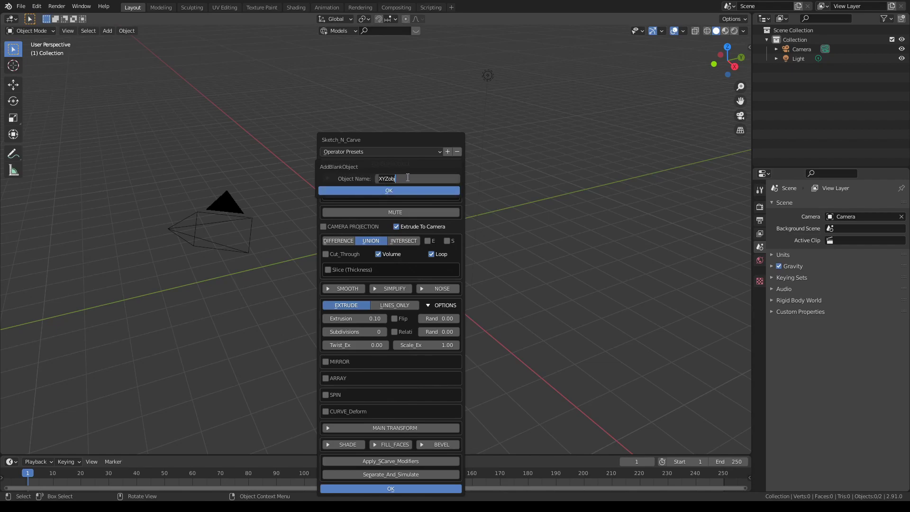
type("Array")
key("Return")
key("Return")
Draw a closed profile with a curved stem from the origin and a stepped cross-shaped head, and turn it into an extruded mesh.
scroll(399, 188, "up", 7)
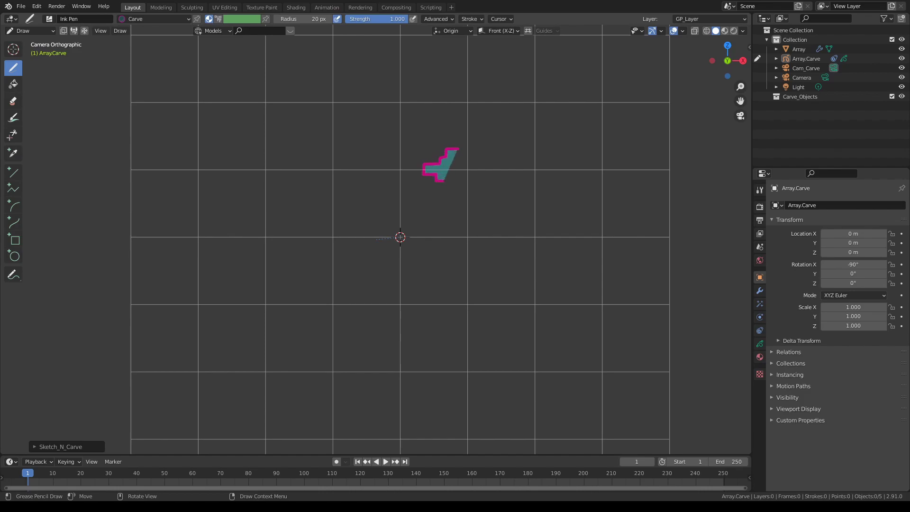
mouse_move(438, 207)
left_mouse_down()
mouse_move(429, 222)
mouse_move(393, 220)
mouse_move(412, 237)
mouse_move(444, 200)
mouse_move(490, 171)
left_mouse_up()
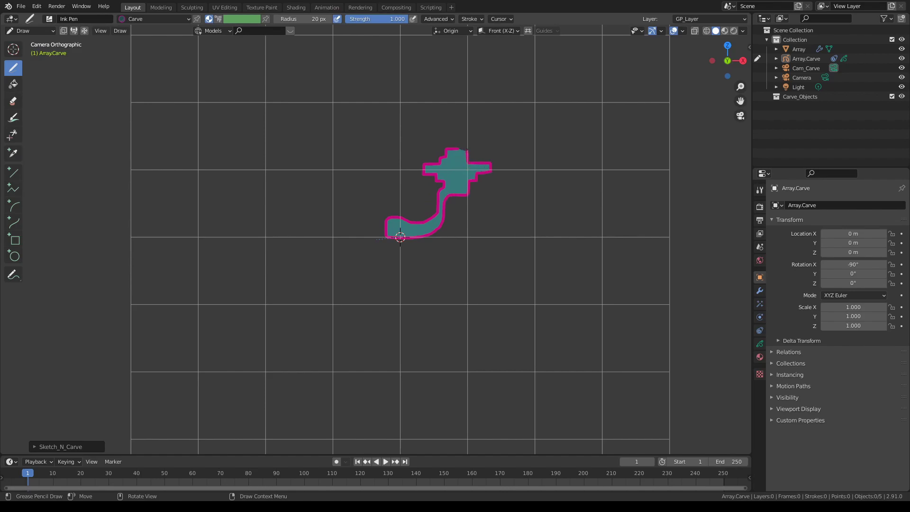
left_click_drag(400, 237, 398, 238)
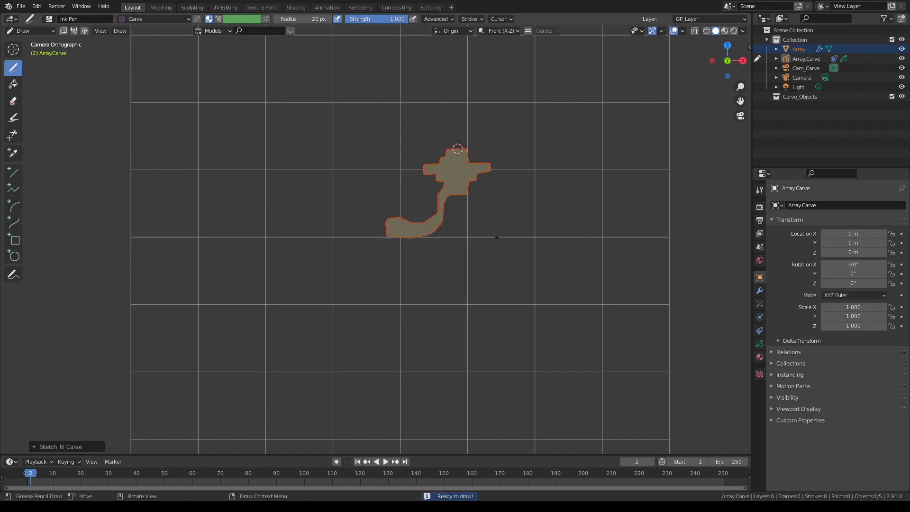
middle_click_drag(497, 237, 448, 263)
mouse_move(390, 246)
middle_mouse_down()
mouse_move(453, 270)
mouse_move(519, 250)
mouse_move(495, 259)
middle_mouse_up()
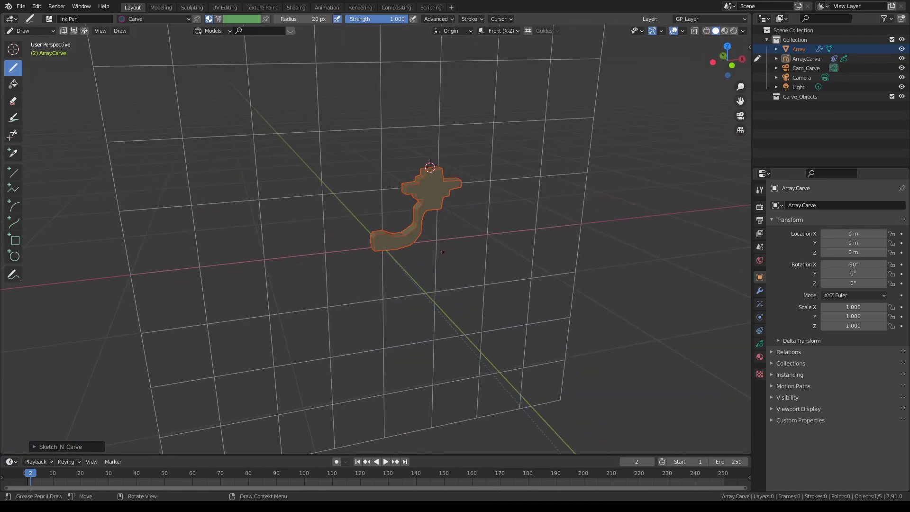
Simplify the drawn shape with a simplification value of 0.10.
left_click(34, 446)
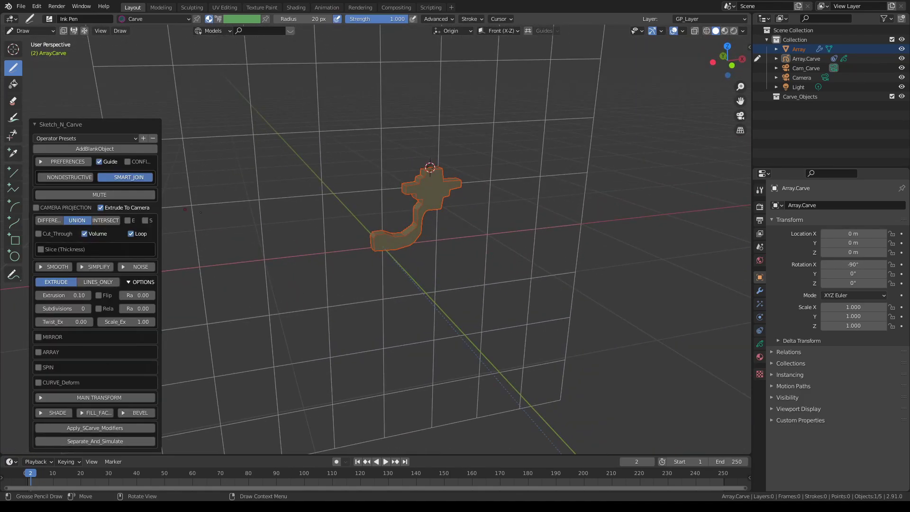
left_click(90, 266)
left_click_drag(72, 267, 67, 268)
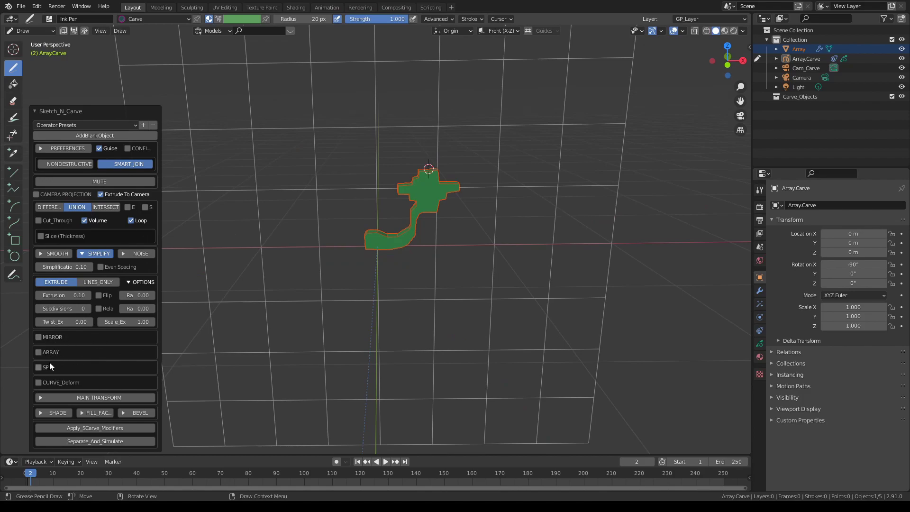
Enable the array on the carved shape with a count of 5 and expand its transform options.
left_click(47, 352)
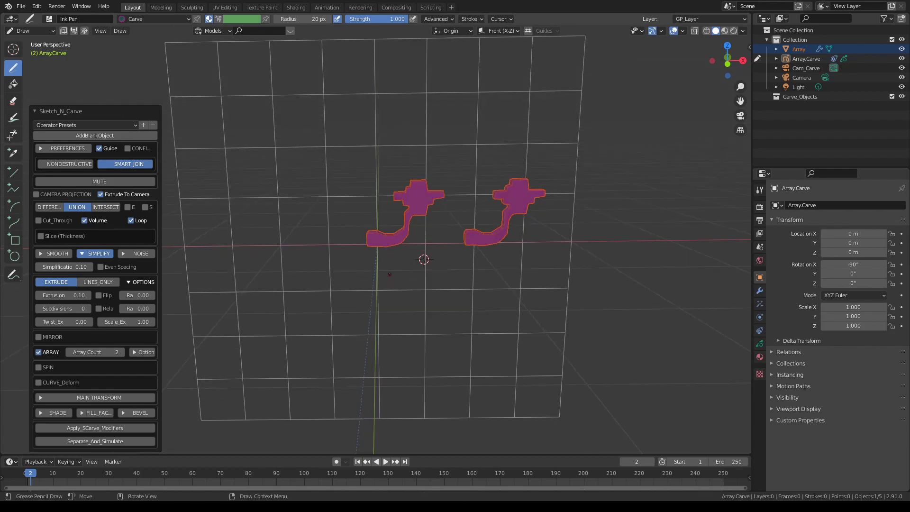
left_click_drag(100, 352, 117, 344)
left_click(135, 351)
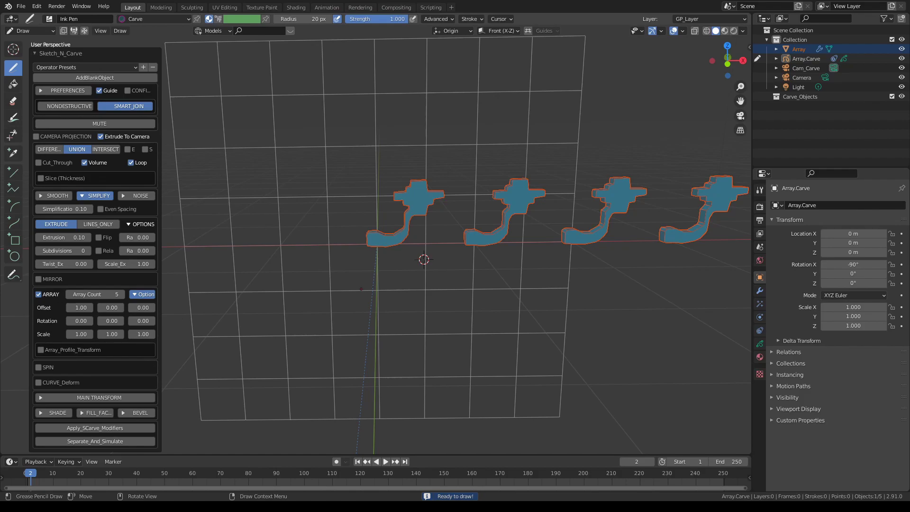
Set the array's X offset to 0.68 and its count to 3.
scroll(199, 311, "down", 2)
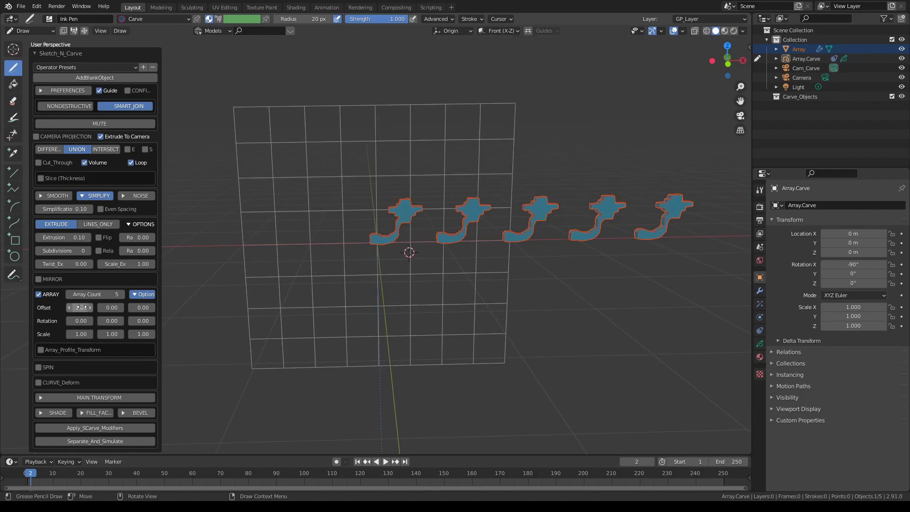
left_click_drag(81, 307, 773, 304)
scroll(277, 282, "up", 3)
middle_click_drag(277, 282, 314, 296)
left_click_drag(78, 308, 94, 295)
scroll(244, 286, "down", 4)
scroll(244, 286, "up", 2)
middle_click_drag(244, 286, 237, 288)
scroll(237, 288, "up", 2)
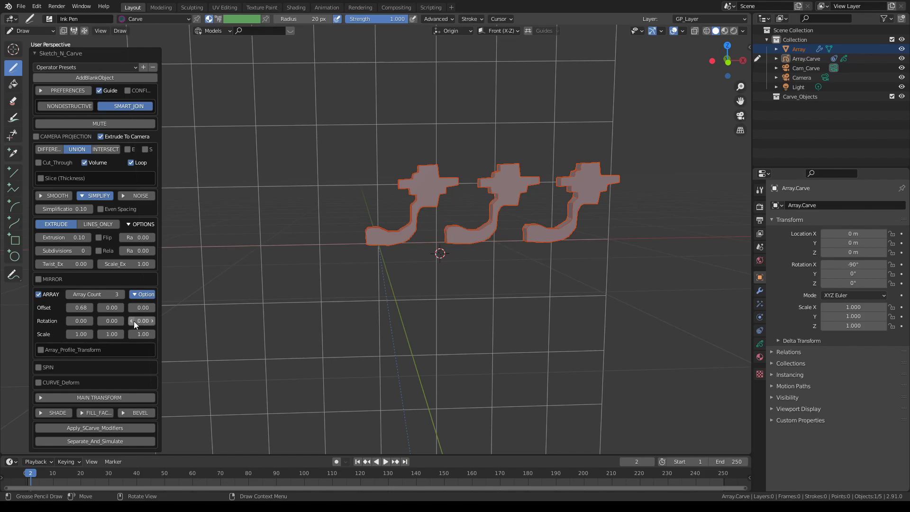
Arrange the copies around the origin with array count 7, Y rotation 68 and X offset 0.
left_click_drag(112, 321, 159, 329)
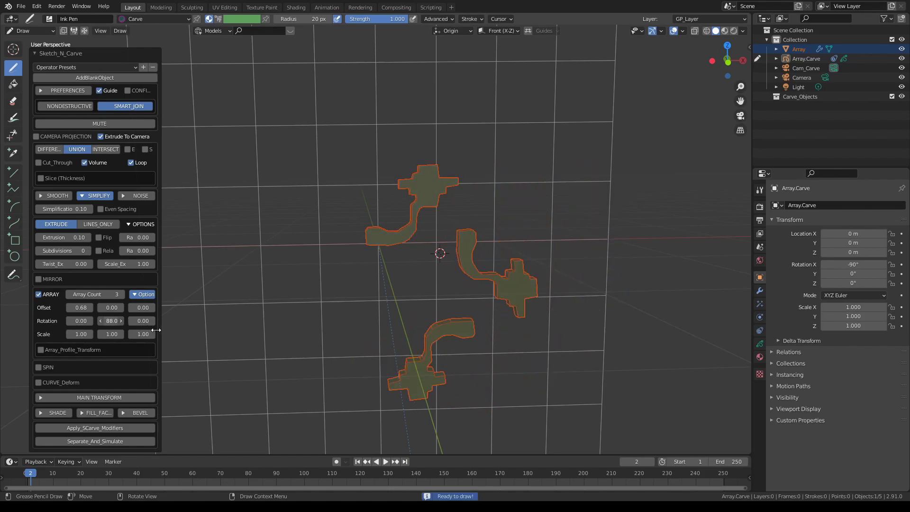
left_click_drag(102, 294, 114, 294)
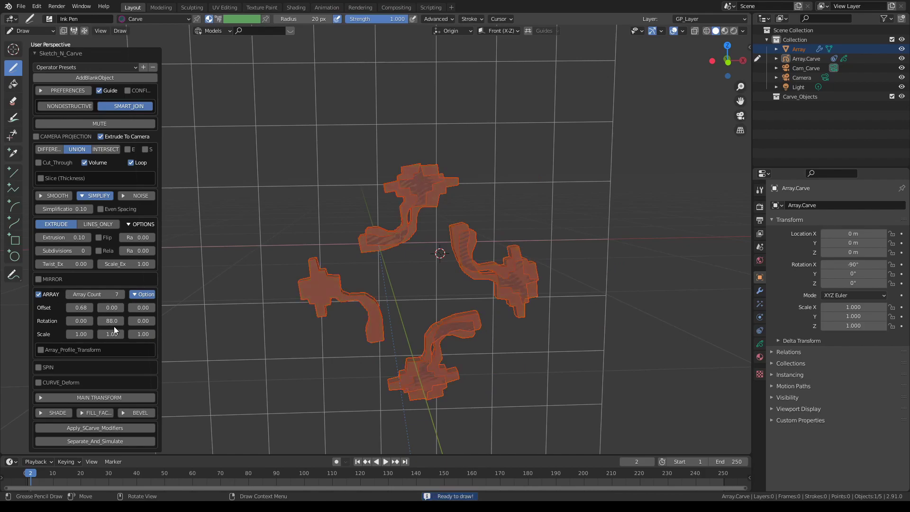
left_click_drag(114, 325, 70, 307)
left_click(83, 307)
type("0")
key("Return")
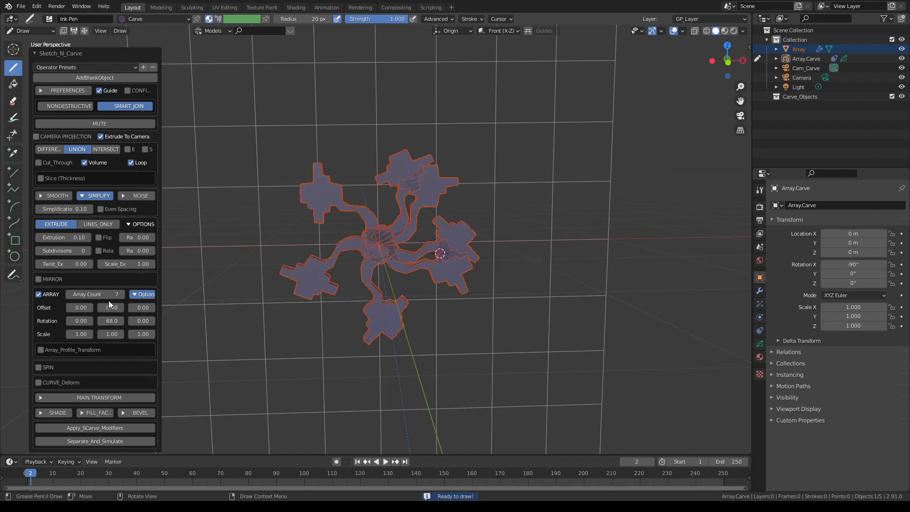
Form a full ring in the drawing plane with array count 10 and Y rotation 36.
scroll(375, 236, "down", 3)
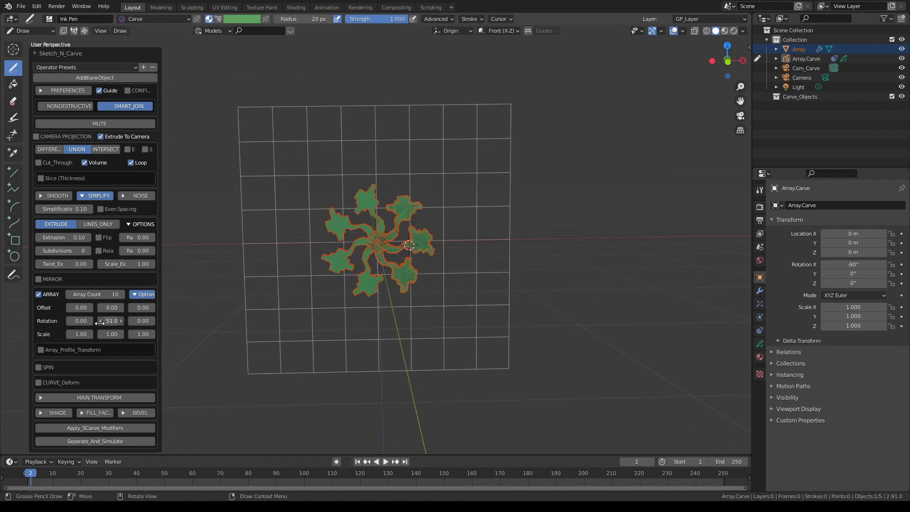
left_click_drag(99, 323, 96, 324)
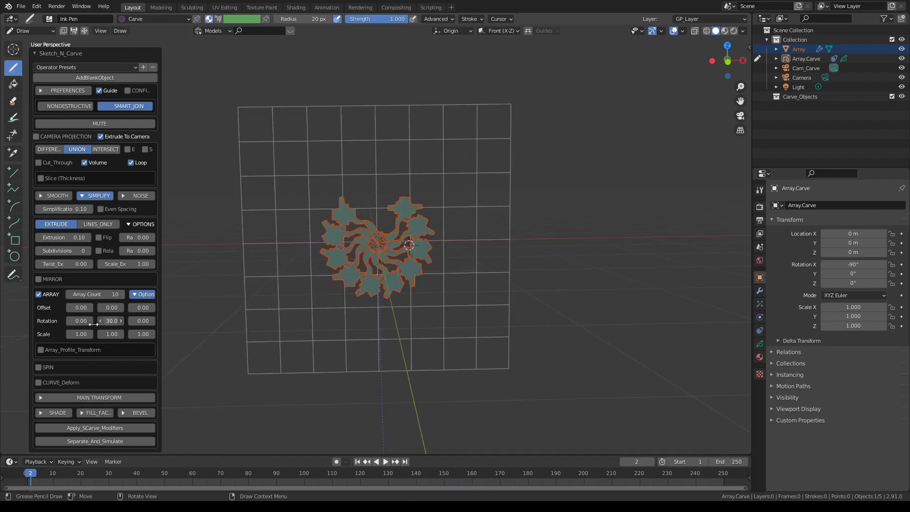
scroll(408, 245, "up", 1)
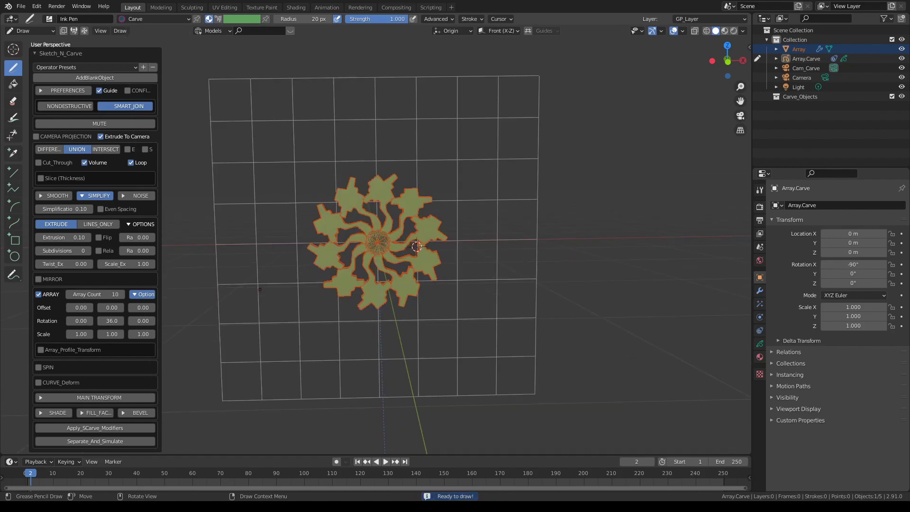
scroll(357, 240, "up", 3)
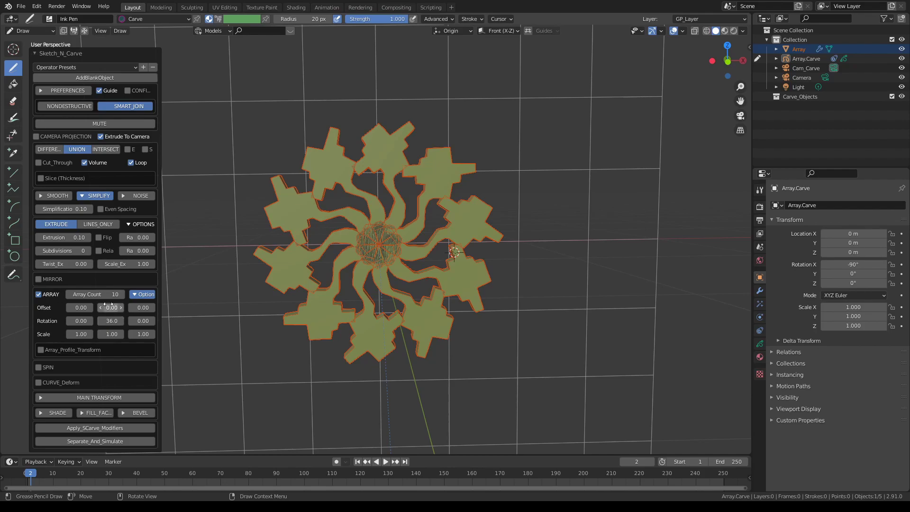
scroll(352, 222, "up", 2)
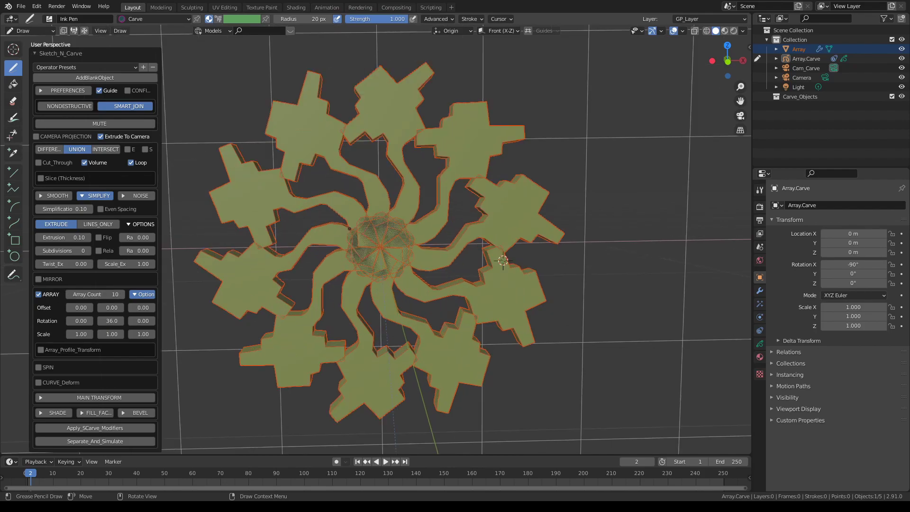
scroll(358, 237, "down", 1)
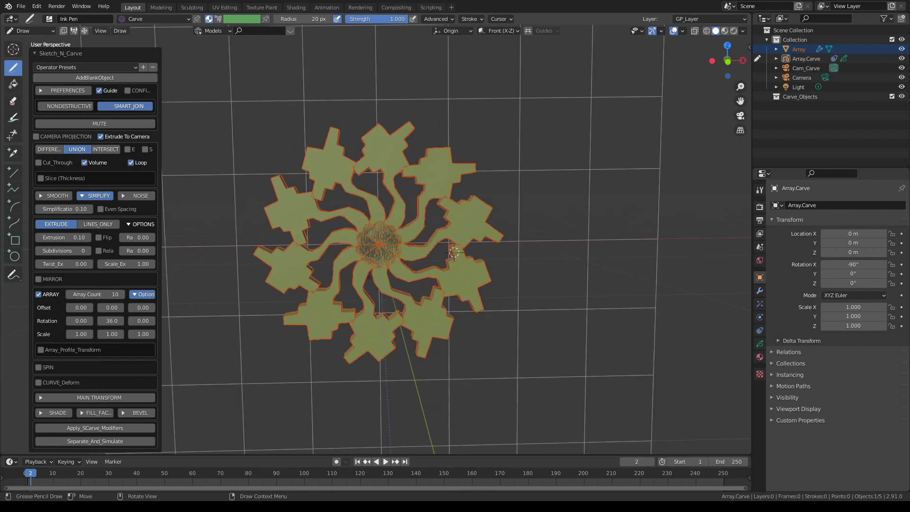
middle_click_drag(369, 277, 350, 275)
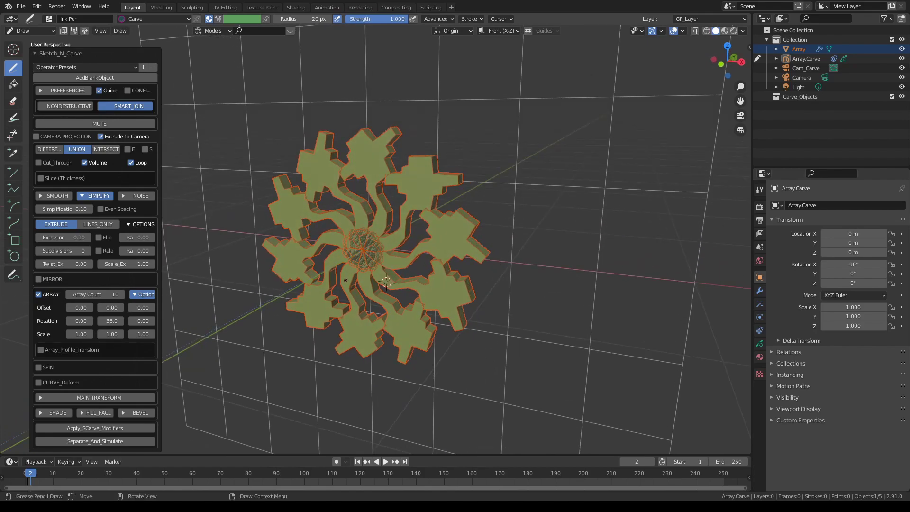
Reset the array's Y rotation to 0 and set its Z rotation to 36.
left_click(113, 321)
key("Return")
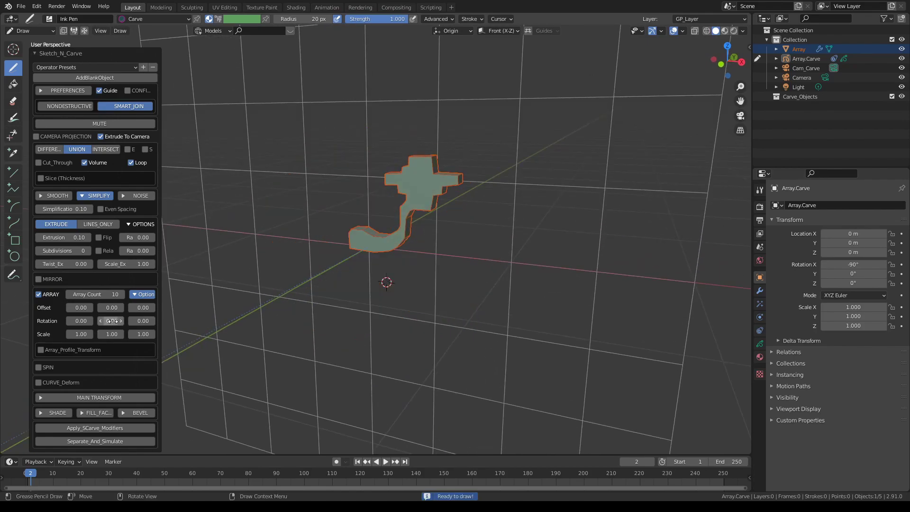
left_click_drag(144, 324, 161, 325)
scroll(375, 273, "down", 4)
middle_click_drag(376, 273, 386, 297)
left_click(143, 321)
type("36")
key("Return")
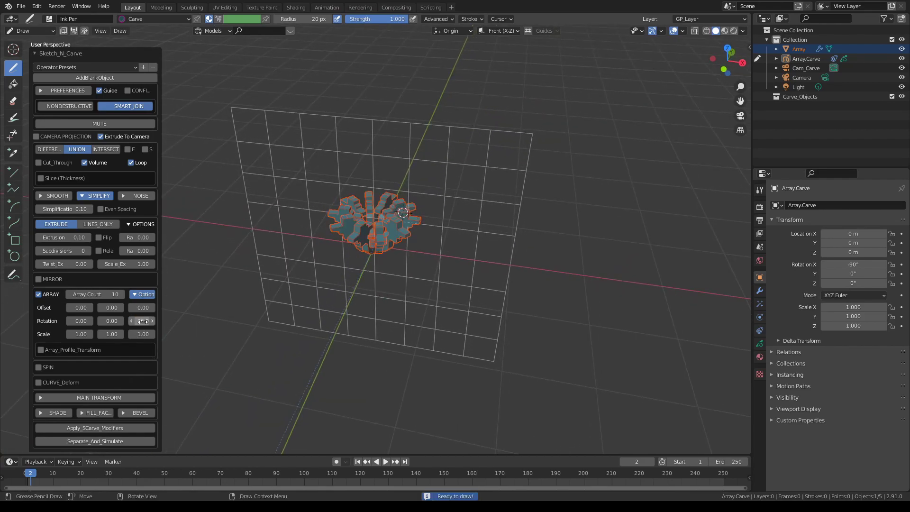
Enable the array's profile transform and set the profile's X translation to 1.19.
scroll(349, 258, "up", 3)
middle_click_drag(356, 248, 396, 227)
scroll(391, 223, "up", 1)
scroll(396, 227, "down", 2)
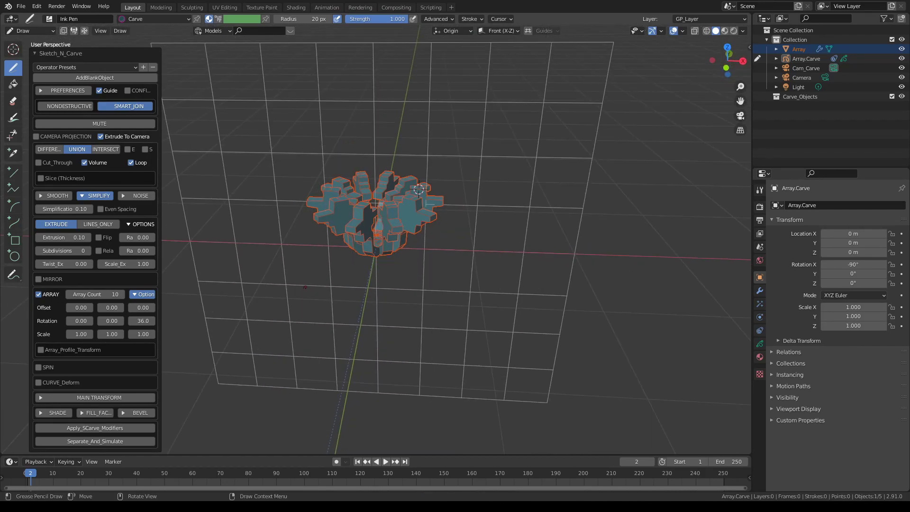
left_click(40, 350)
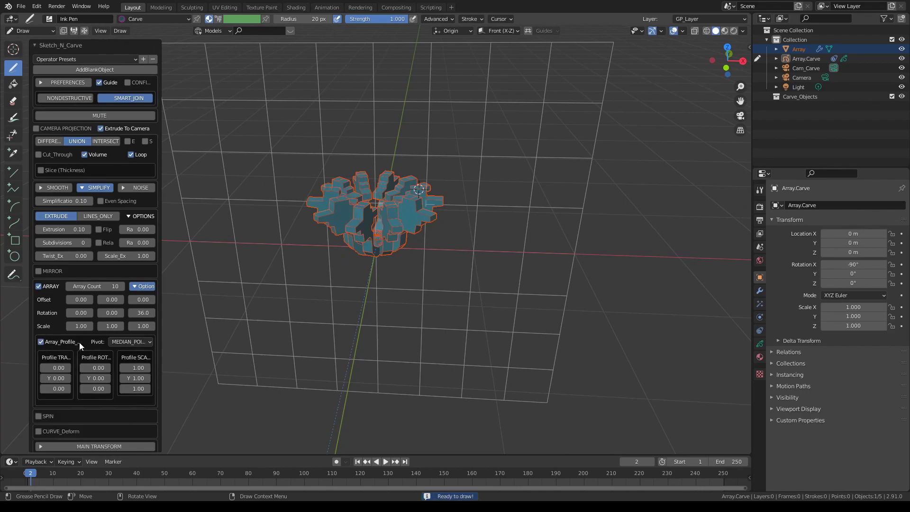
mouse_move(376, 200)
middle_mouse_down()
mouse_move(382, 219)
mouse_move(383, 199)
middle_mouse_up()
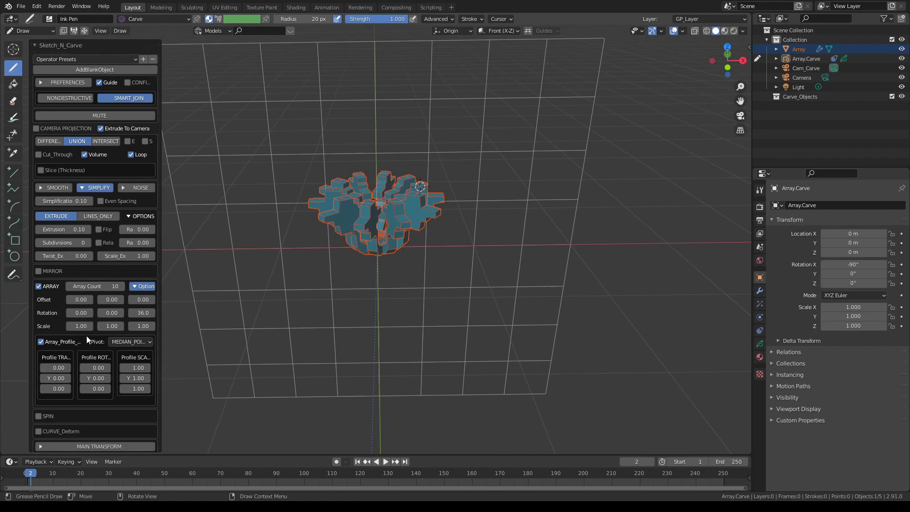
left_click_drag(55, 367, 107, 372)
middle_click_drag(371, 244, 362, 217)
scroll(358, 267, "down", 2)
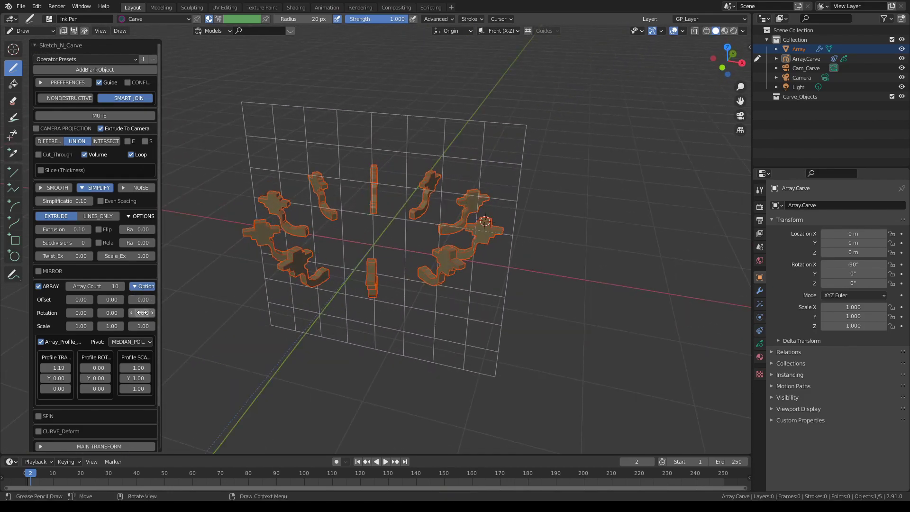
Set the array count to 16.
mouse_move(96, 288)
left_mouse_down()
mouse_move(71, 287)
mouse_move(109, 288)
left_mouse_up()
middle_click_drag(377, 258, 382, 245)
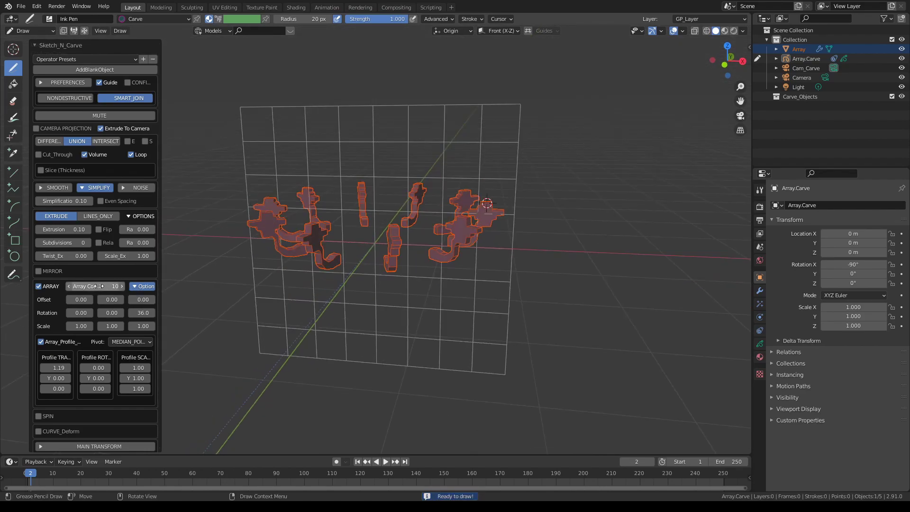
left_click(100, 286)
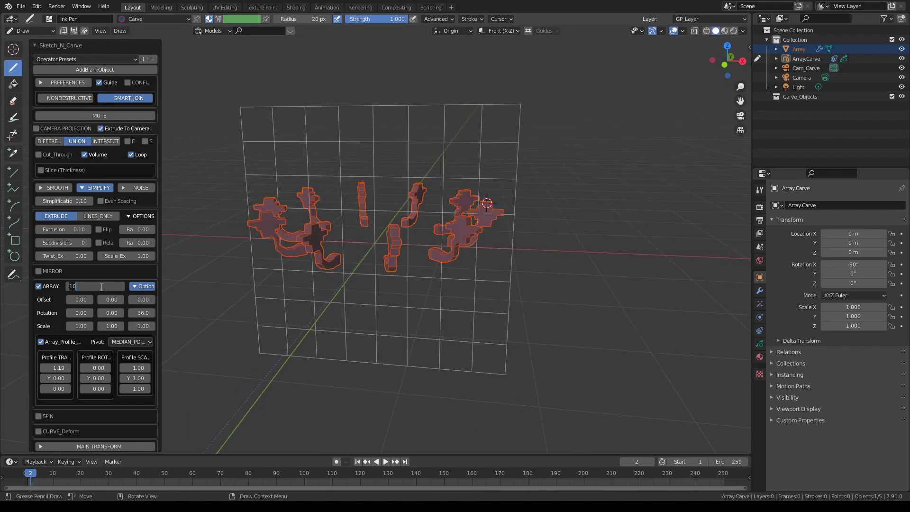
type("16")
key("Return")
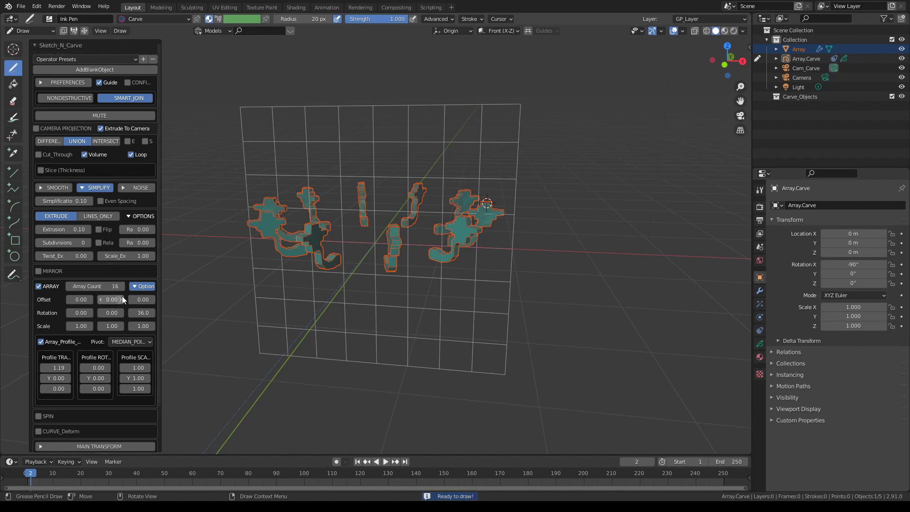
middle_click_drag(485, 215, 426, 249)
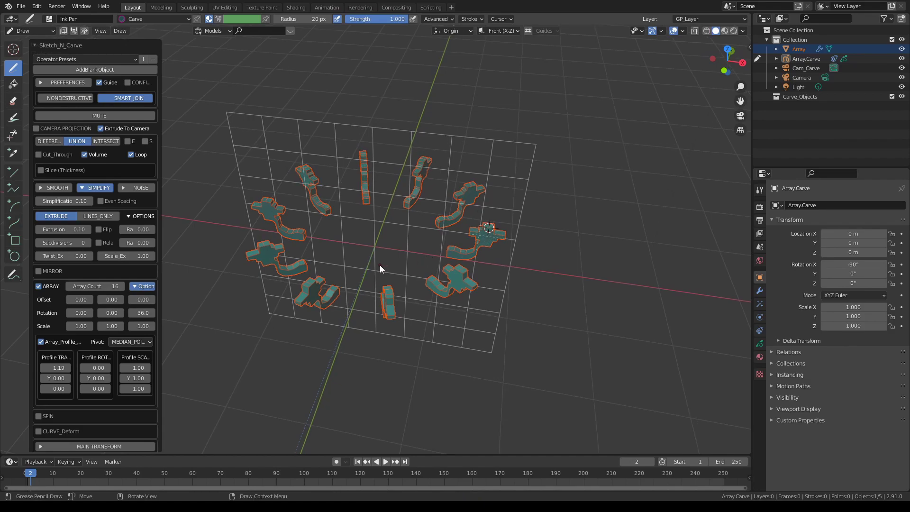
Set the array's Z rotation to 360/16 so the 16 copies form an evenly spaced ring.
left_click(143, 313)
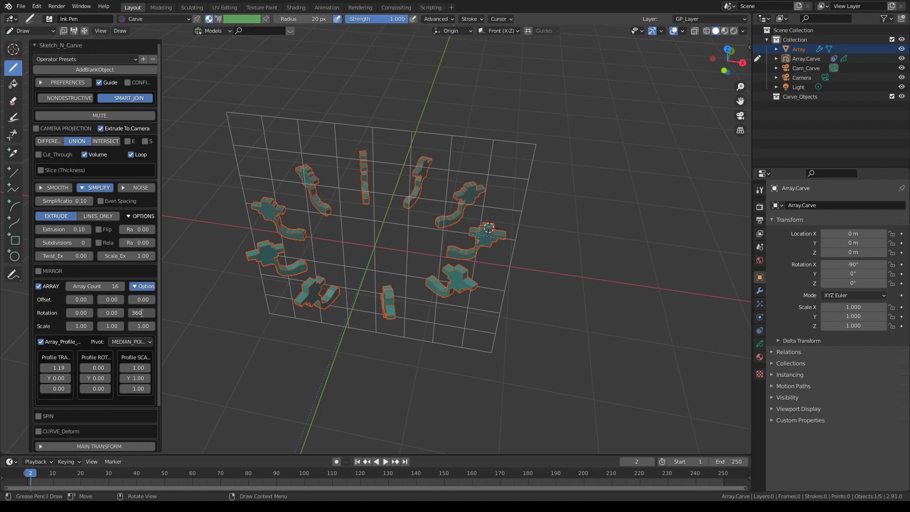
type("360/16")
key("Return")
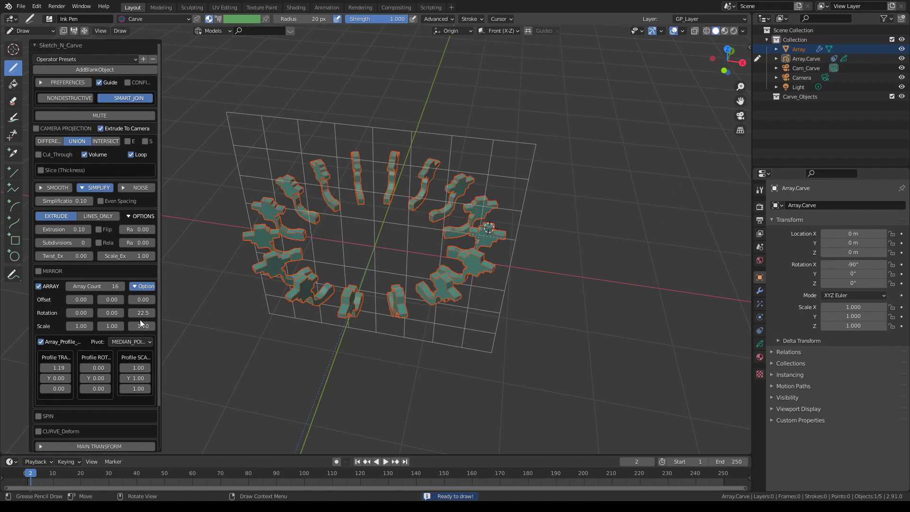
middle_click_drag(274, 281, 321, 229)
scroll(156, 321, "down", 1)
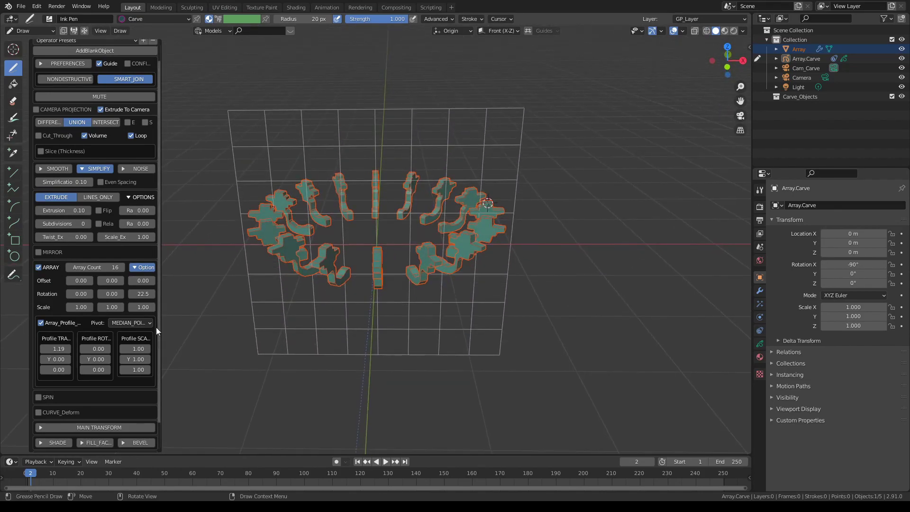
middle_click_drag(305, 279, 297, 262)
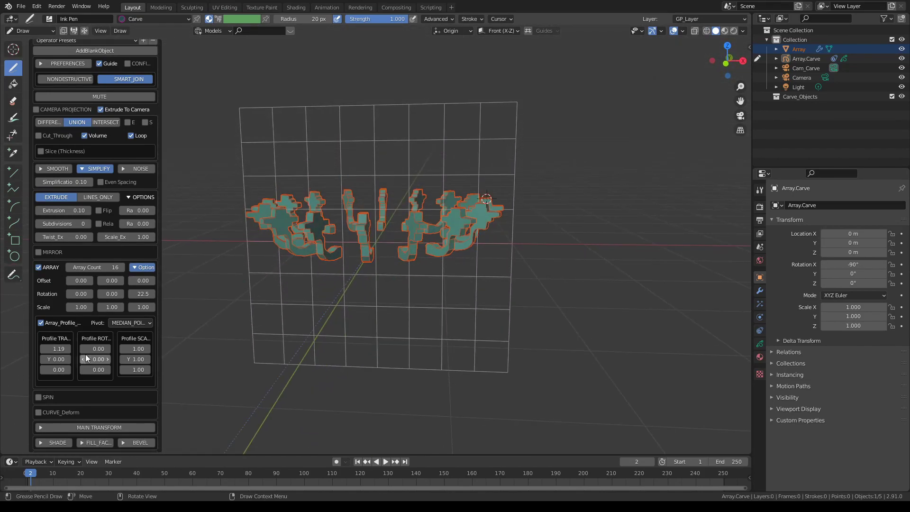
Try the array profile's Y rotation at -90 and -169, and reset it to 0.
left_click_drag(92, 357, 55, 361)
middle_click_drag(251, 317, 318, 289)
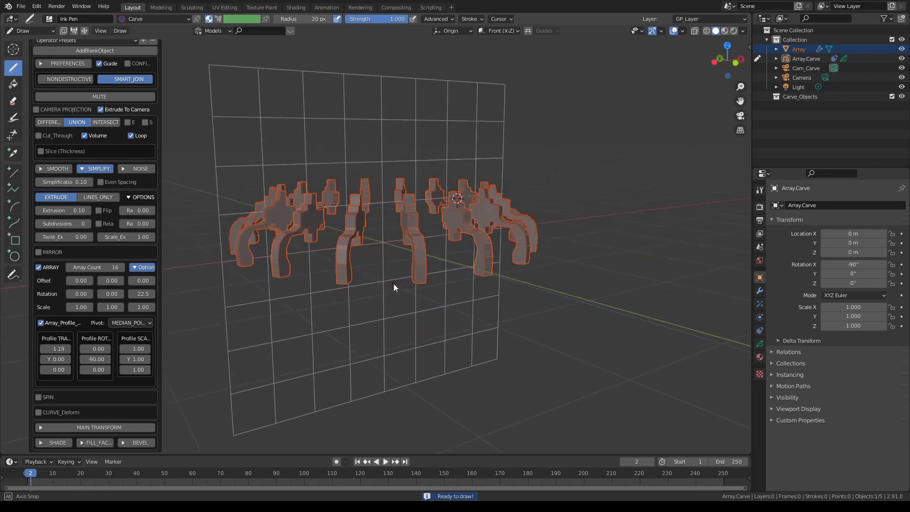
mouse_move(396, 284)
middle_mouse_down()
mouse_move(413, 282)
mouse_move(396, 283)
middle_mouse_up()
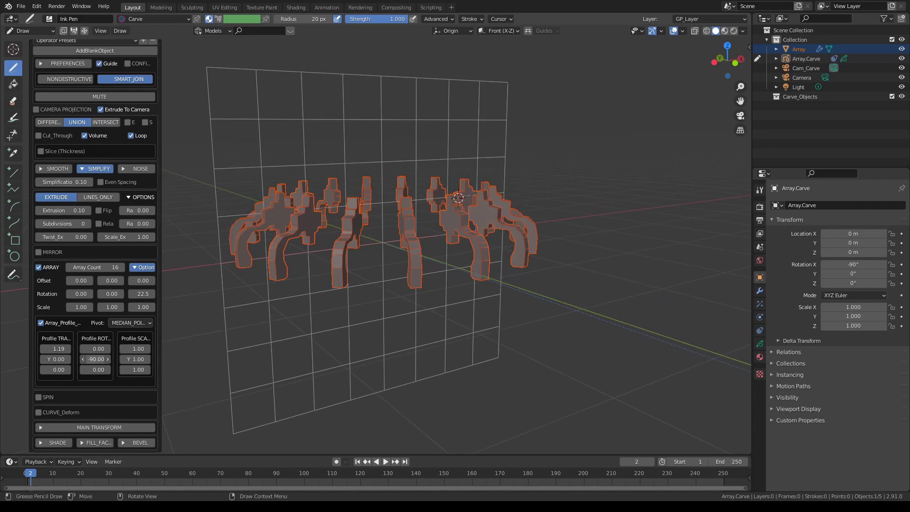
left_click_drag(95, 359, 57, 360)
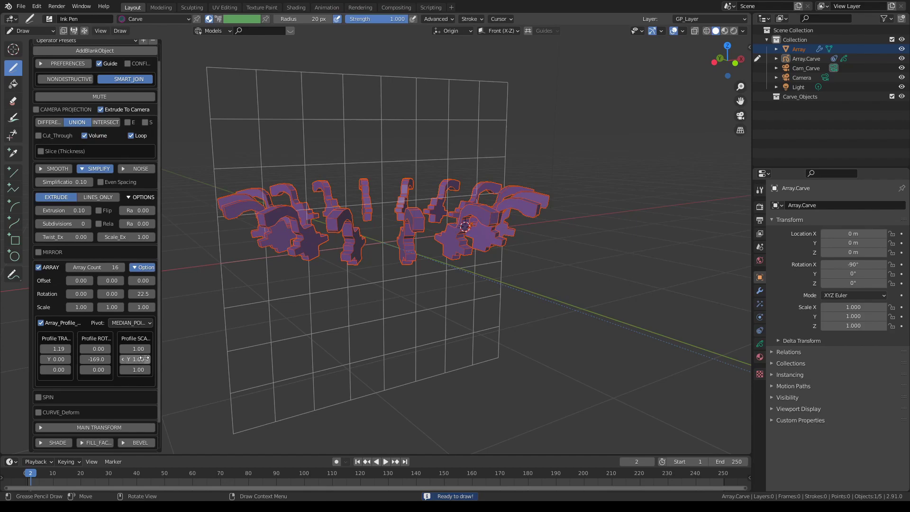
right_click(91, 359)
left_click(71, 354)
Try scaling the array profile, restore its scale to 1.00, and set the array count to 9 with zero rotation.
mouse_move(136, 350)
left_mouse_down()
mouse_move(144, 353)
mouse_move(132, 352)
left_mouse_up()
middle_click_drag(428, 262, 393, 282)
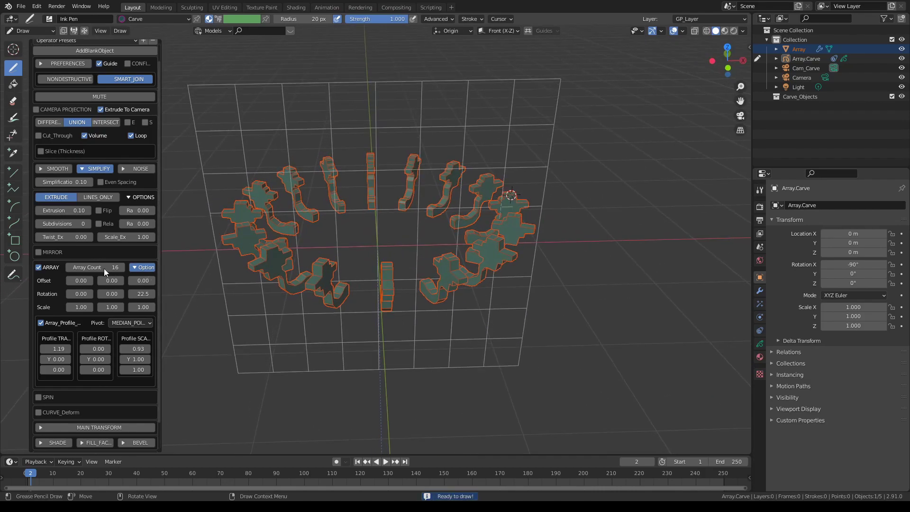
left_click_drag(108, 268, 95, 269)
middle_click_drag(213, 277, 208, 265)
mouse_move(135, 348)
left_mouse_down()
mouse_move(116, 350)
mouse_move(125, 359)
left_mouse_up()
mouse_move(125, 369)
left_mouse_down()
mouse_move(193, 372)
mouse_move(149, 372)
left_mouse_up()
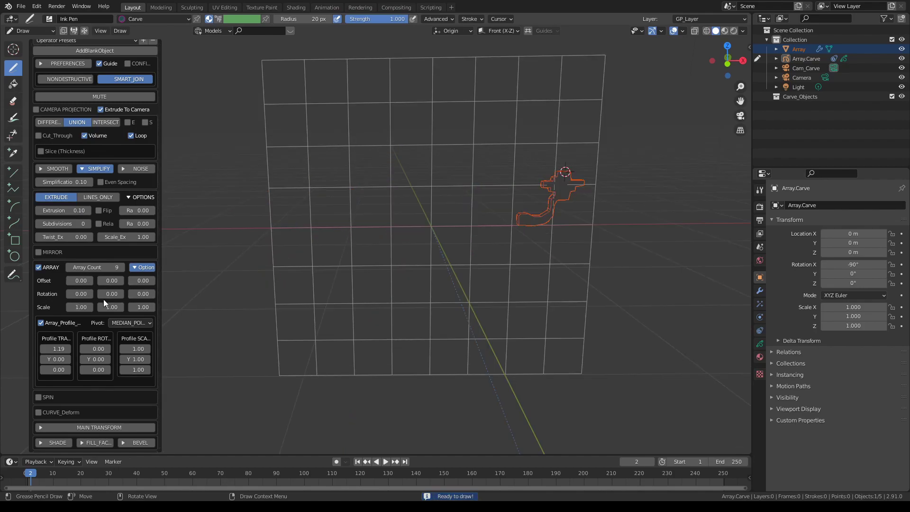
Reset the array profile's X translation to 0 and set the array's X offset to 0.10.
right_click(57, 349)
left_click(57, 349)
mouse_move(84, 279)
left_mouse_down()
mouse_move(99, 280)
mouse_move(81, 277)
left_mouse_up()
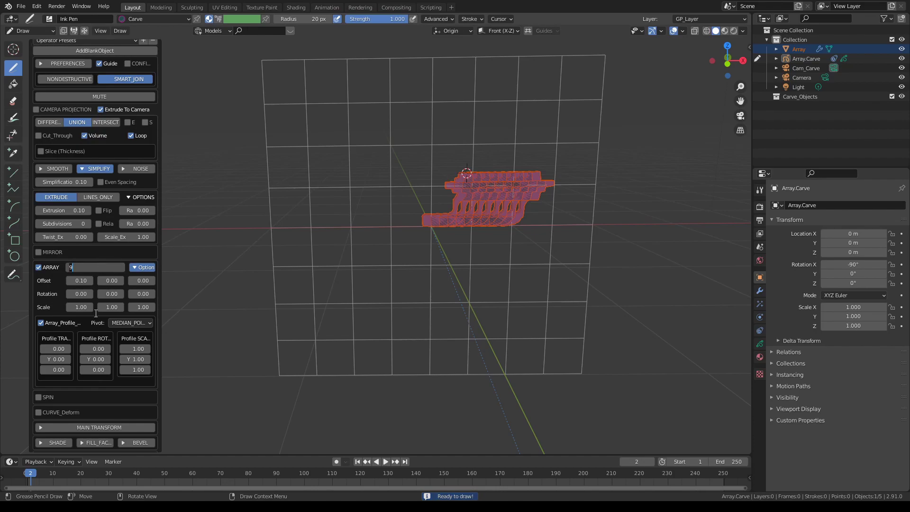
Set the array count to 3 and space the copies with an X offset of 0.62.
type("3")
key("Return")
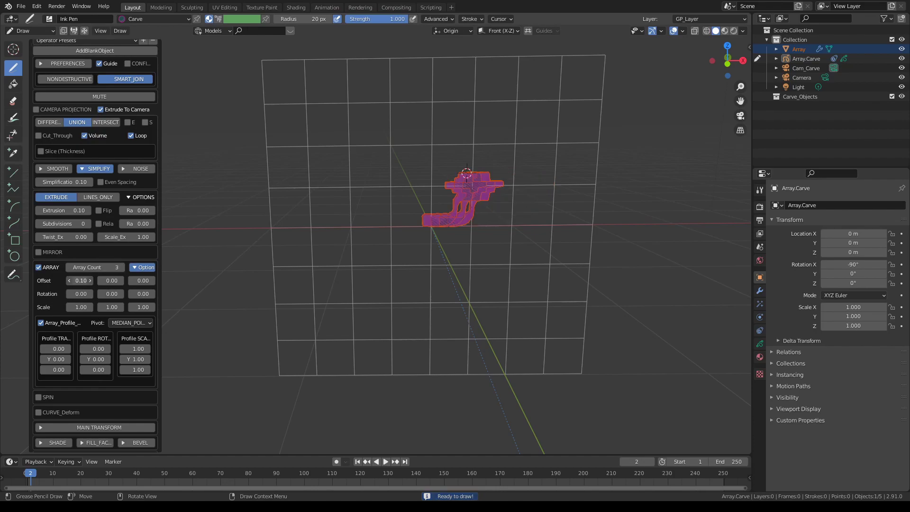
left_click_drag(80, 280, 335, 288)
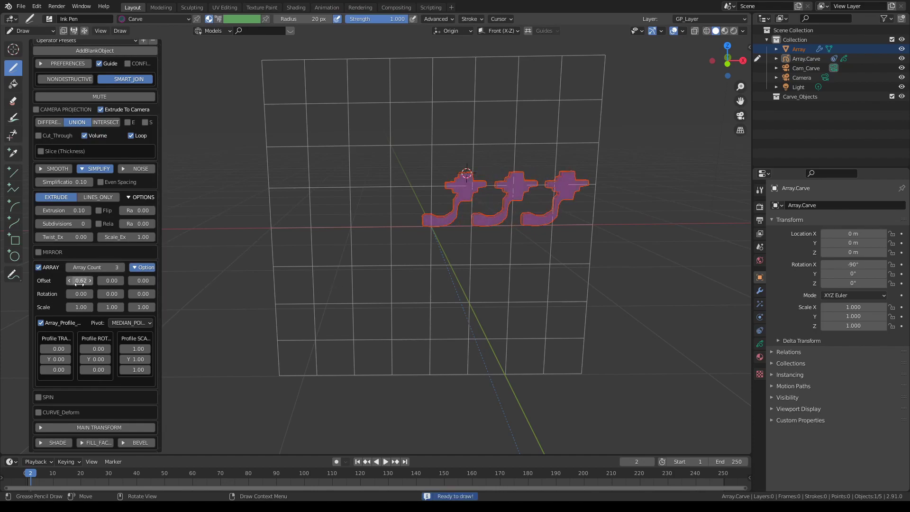
middle_click_drag(438, 275, 381, 297)
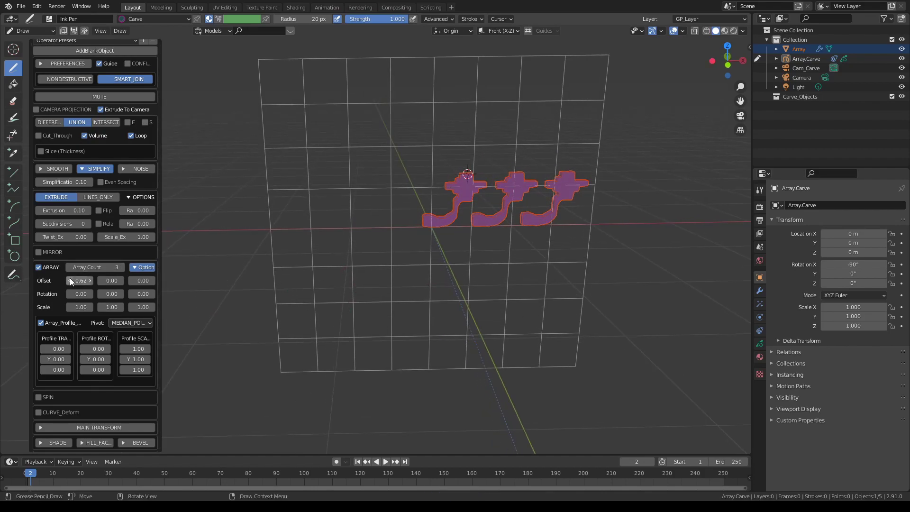
Enable spin on the arrayed shapes and change the spin axis to Z.
left_click(39, 396)
middle_click_drag(446, 279, 290, 350)
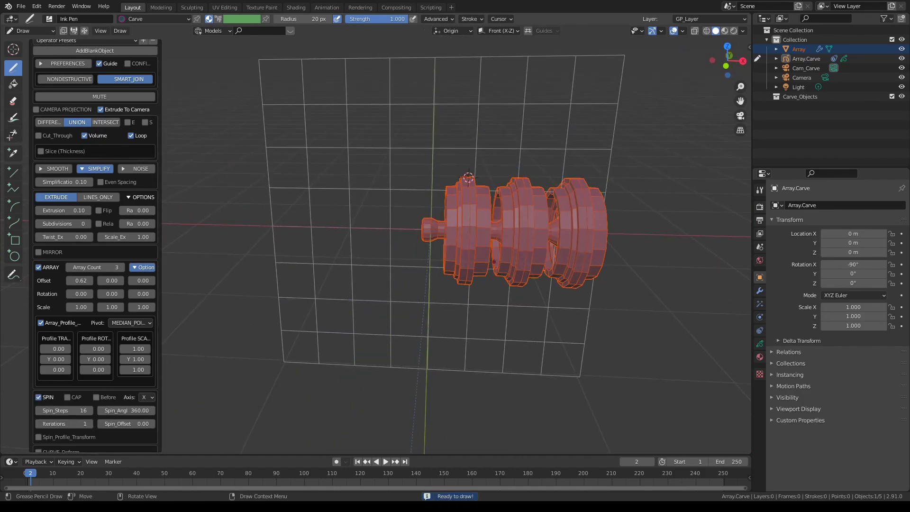
middle_click_drag(494, 259, 442, 239)
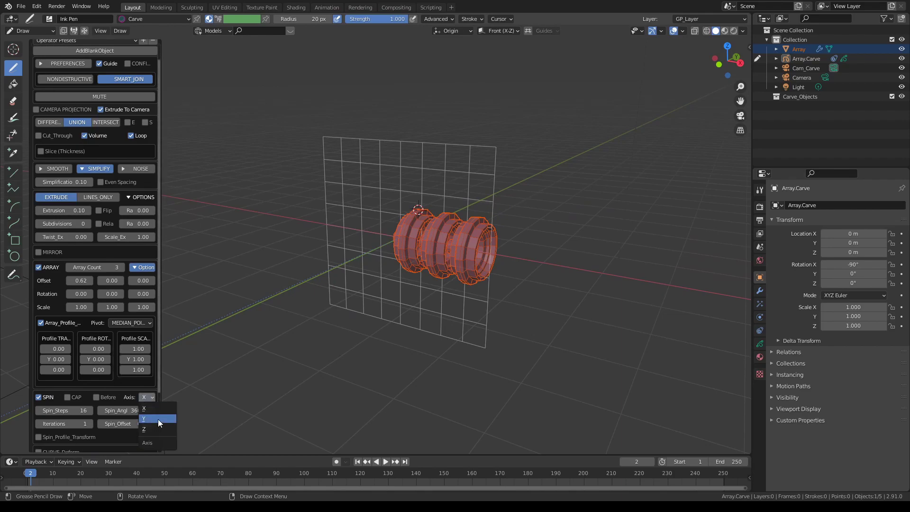
left_click(152, 428)
middle_click_drag(375, 303, 377, 332)
Set the spin angle to 181 to open the spun form.
left_click_drag(141, 410, 50, 399)
scroll(331, 365, "up", 2)
mouse_move(331, 365)
middle_mouse_down()
mouse_move(379, 318)
mouse_move(421, 334)
mouse_move(371, 304)
middle_mouse_up()
scroll(380, 317, "up", 2)
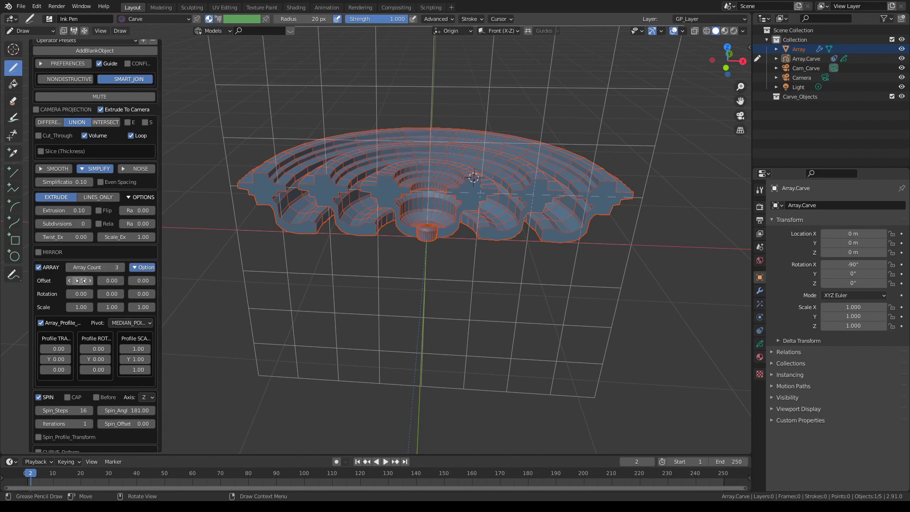
Set the array's X offset to 0.59 and the array profile's X translation to 0.51.
left_click_drag(78, 280, 62, 282)
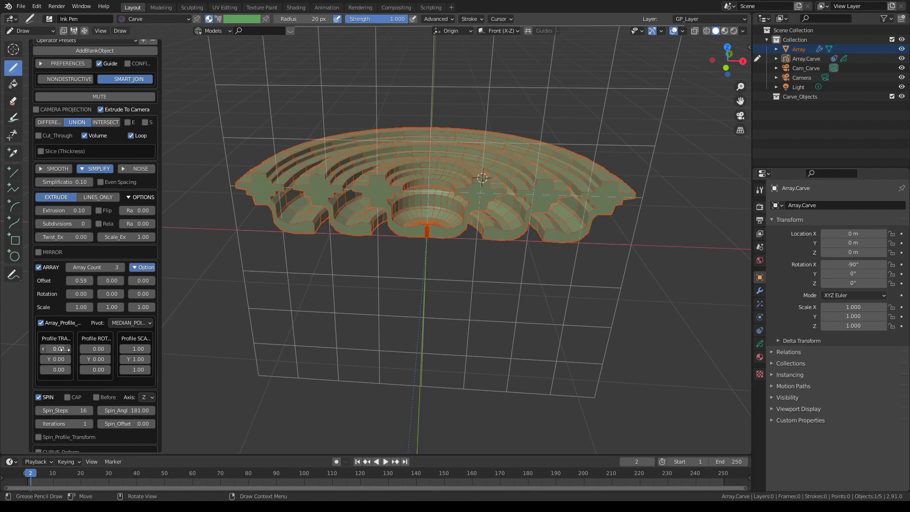
left_click_drag(65, 349, 84, 351)
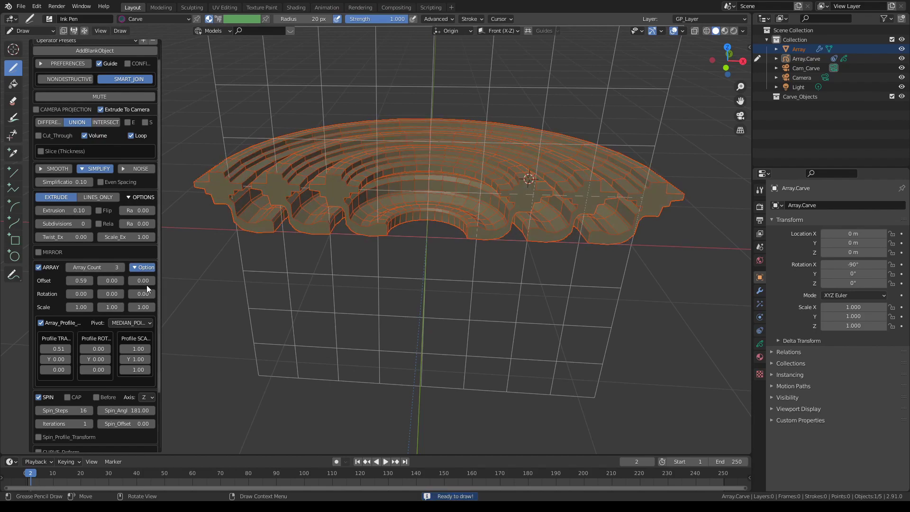
Set the array offset to 0.85 in X and 0.31 in Z, and its Y rotation to about -14.
left_click_drag(142, 280, 299, 277)
left_click_drag(113, 293, 236, 280)
scroll(236, 280, "down", 3)
mouse_move(332, 280)
middle_mouse_down()
mouse_move(237, 271)
mouse_move(336, 287)
middle_mouse_up()
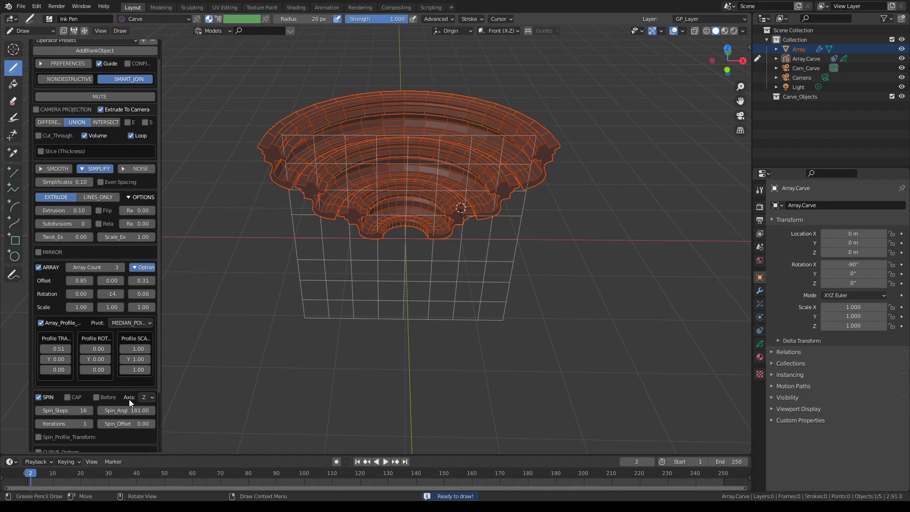
Set the spin angle to 238, try 38 spin steps, and reduce the spin steps to 12.
scroll(129, 399, "down", 2)
mouse_move(132, 374)
left_mouse_down()
mouse_move(97, 374)
mouse_move(162, 374)
left_mouse_up()
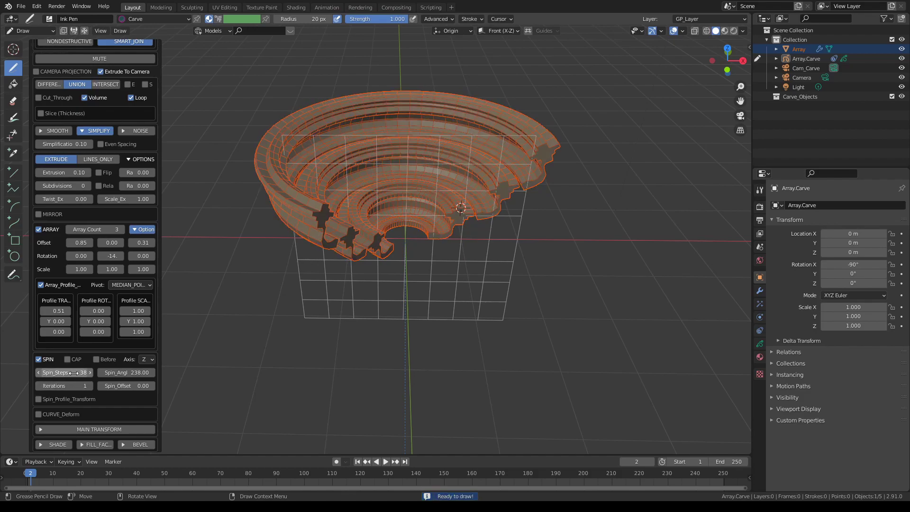
middle_click_drag(406, 236, 429, 239)
scroll(362, 246, "up", 3)
scroll(379, 241, "down", 3)
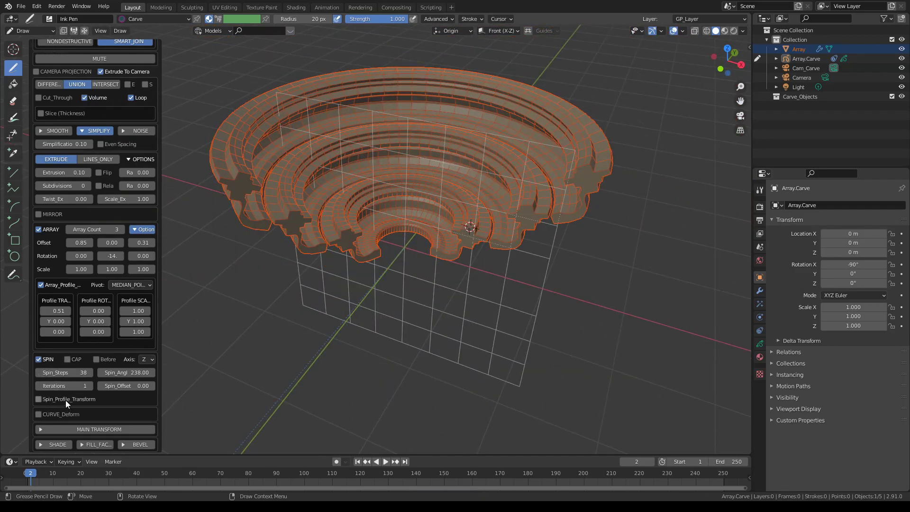
left_click_drag(75, 373, 56, 373)
middle_click_drag(338, 260, 339, 286)
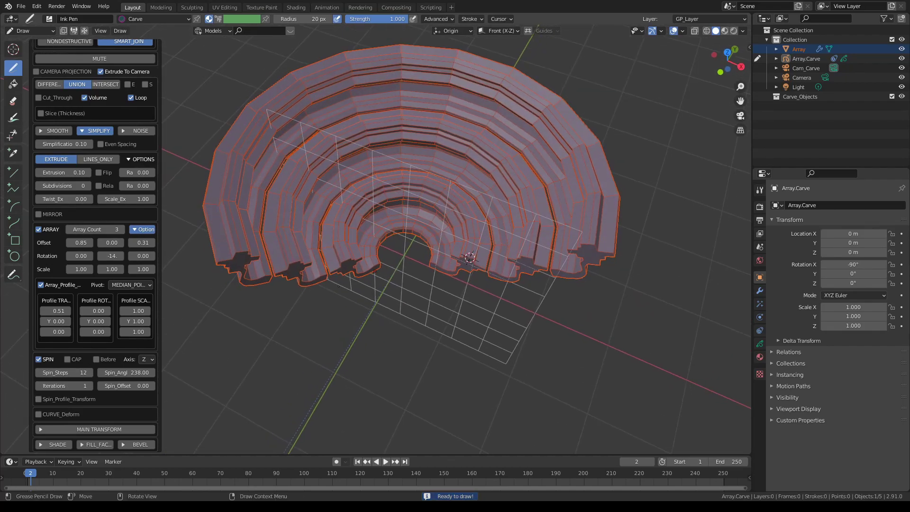
Turn off the spin, zero the array profile's X translation, and set the array count to 31.
left_click(39, 359)
middle_click_drag(407, 297, 455, 253)
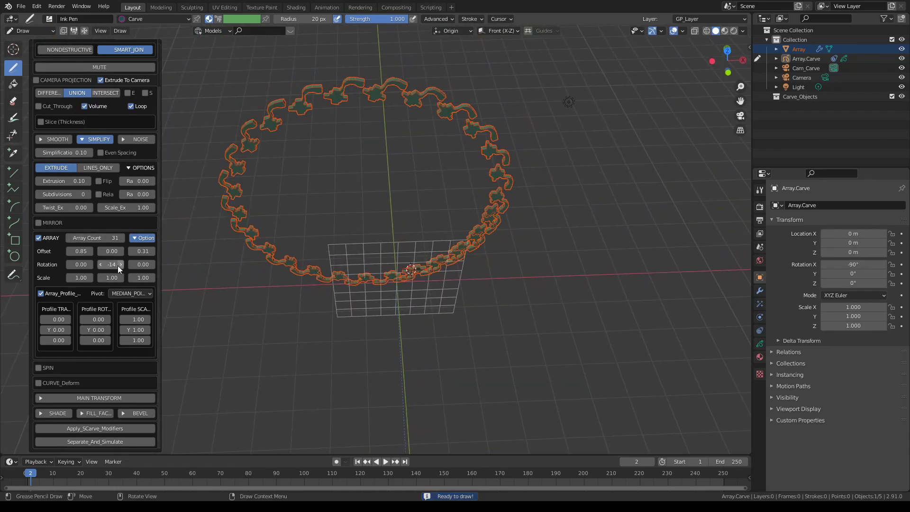
Reset the array's Y rotation to 0 and set the array count to 3.
key("BackSpace")
middle_click_drag(413, 237, 456, 243)
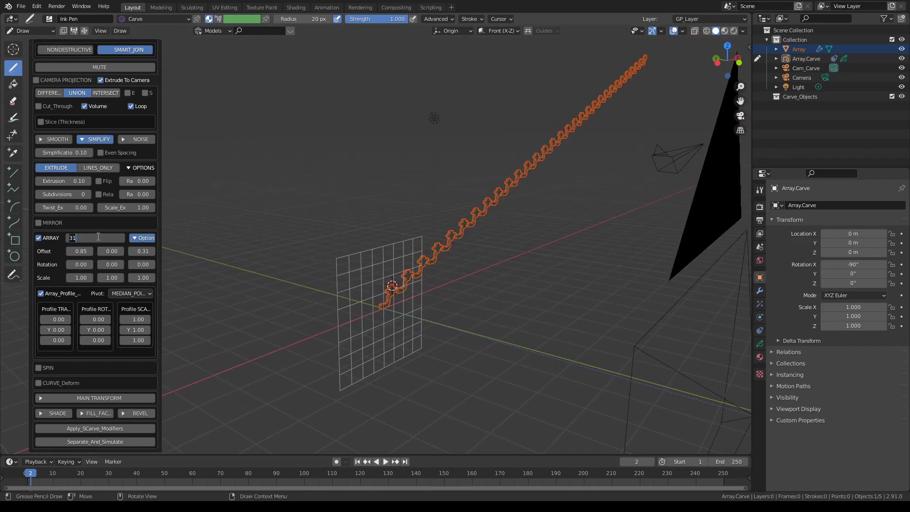
key("Return")
scroll(386, 256, "up", 7)
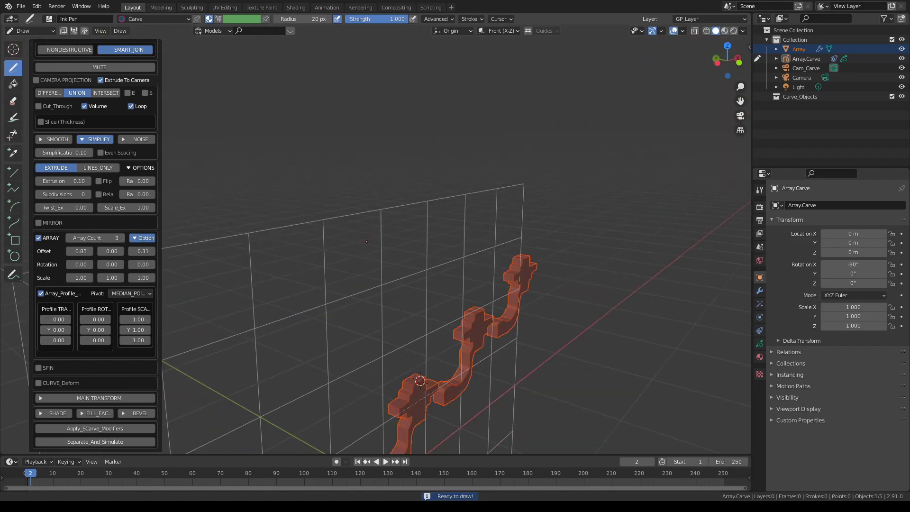
middle_click_drag(386, 256, 320, 251)
scroll(360, 249, "down", 2)
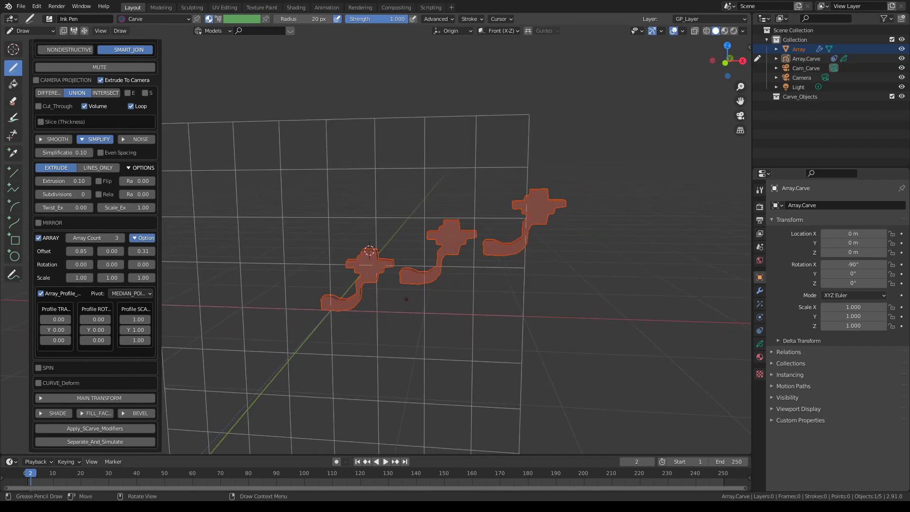
middle_click_drag(382, 302, 395, 320)
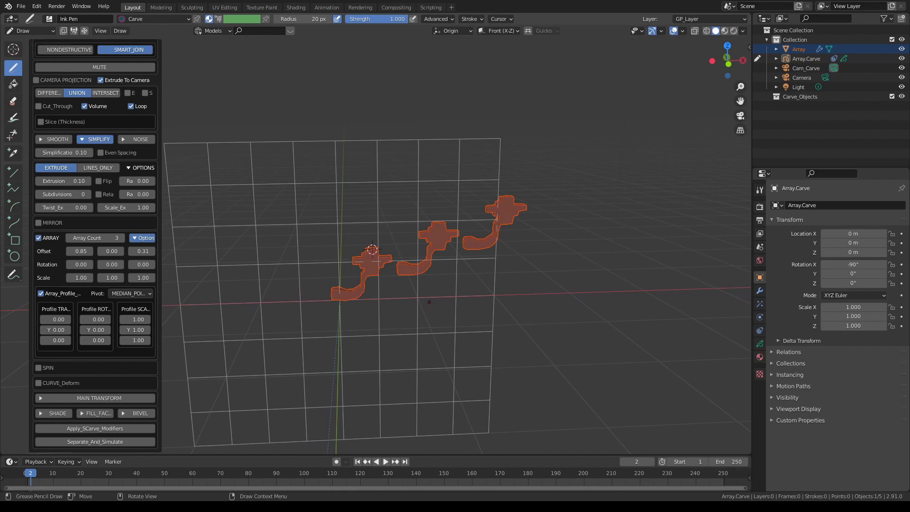